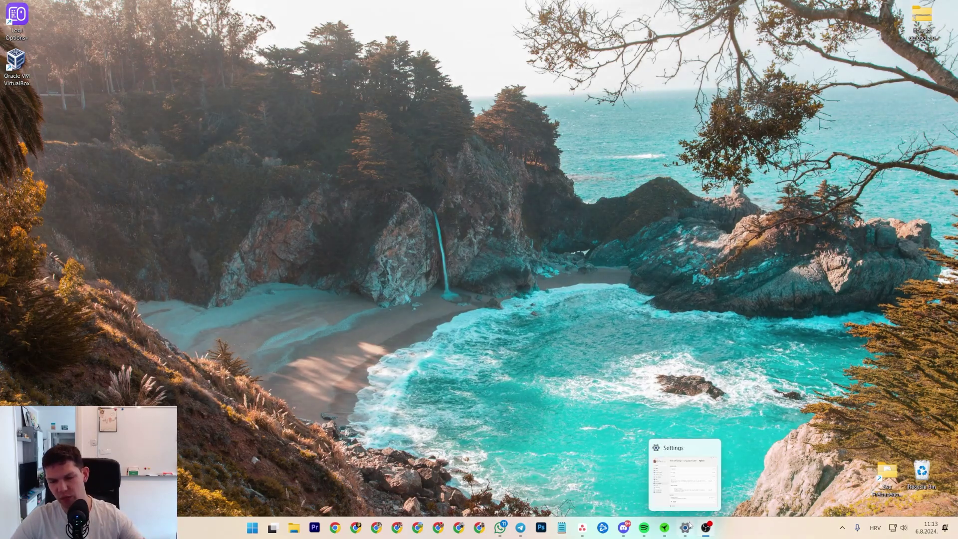
Open the Croatian language's Options page to view its installed Standard QWERTZ keyboard
{"action": "left_click", "coordinate": [877, 531]}
{"action": "left_click", "coordinate": [819, 500]}
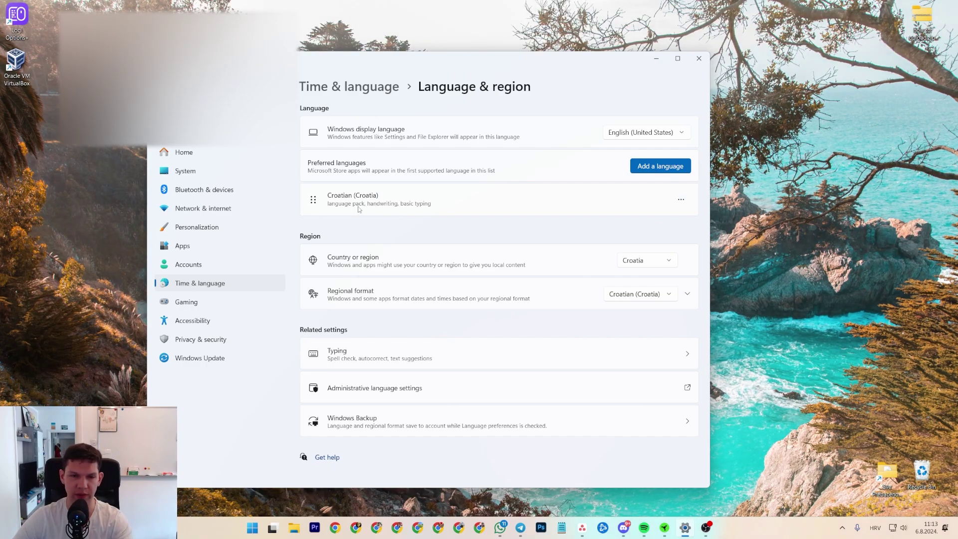
{"action": "left_click", "coordinate": [681, 200]}
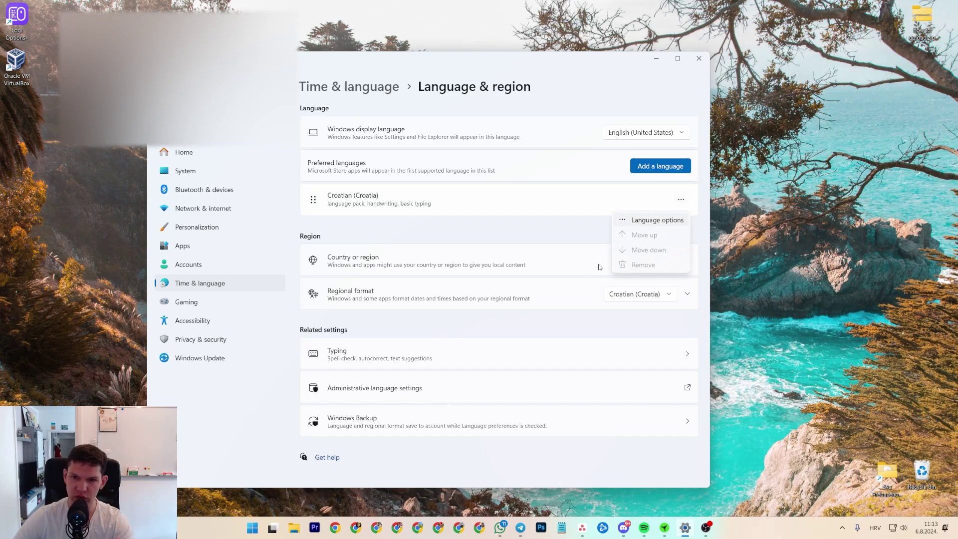
{"action": "left_click", "coordinate": [654, 220]}
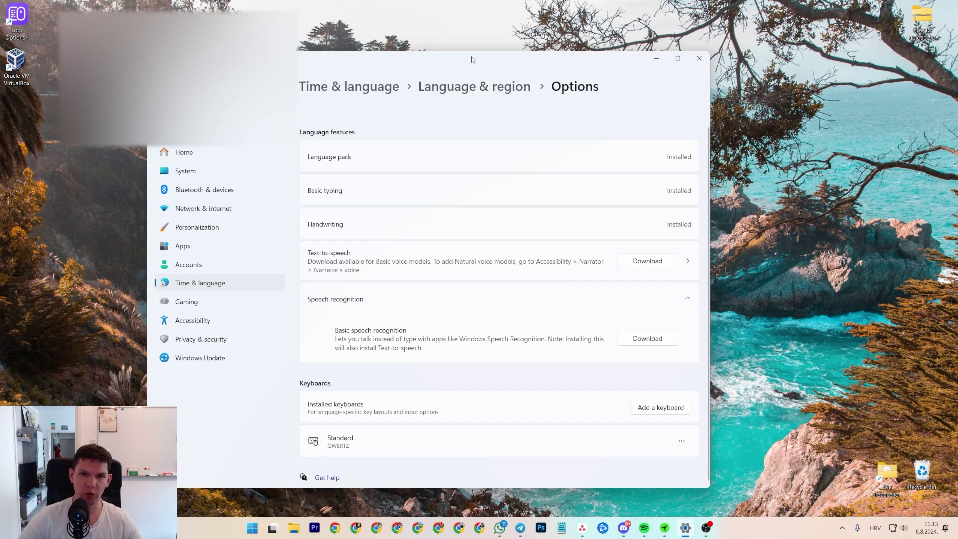
{"action": "scroll", "coordinate": [474, 63], "scroll_direction": "up", "scroll_amount": 1}
{"action": "left_click_drag", "start_coordinate": [475, 70], "coordinate": [489, 52]}
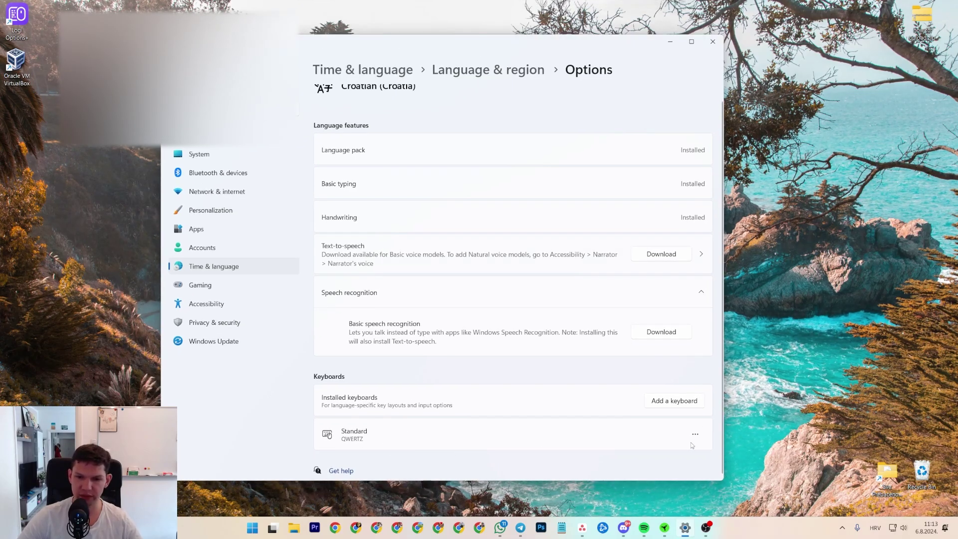
{"action": "left_click", "coordinate": [663, 407]}
{"action": "scroll", "coordinate": [586, 322], "scroll_direction": "down", "scroll_amount": 5}
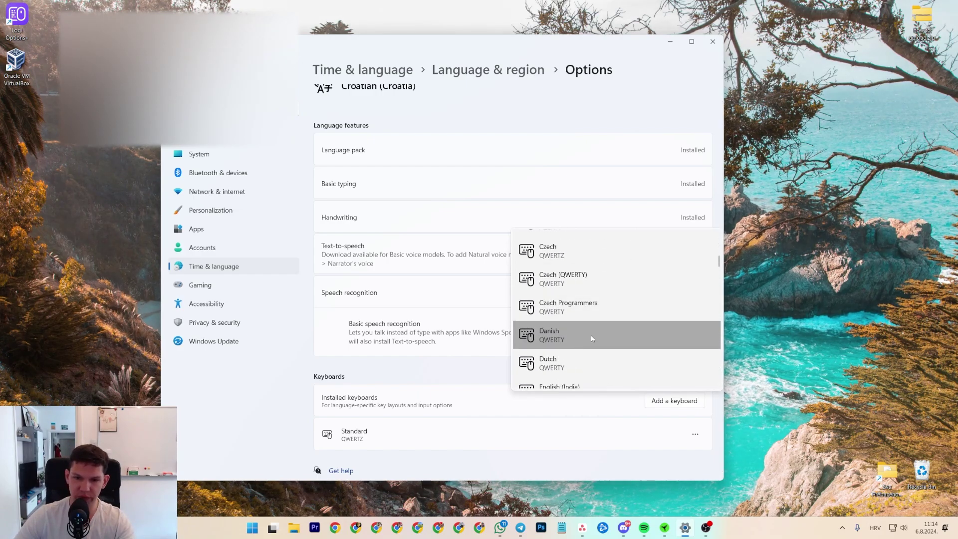
{"action": "scroll", "coordinate": [585, 350], "scroll_direction": "down", "scroll_amount": 3}
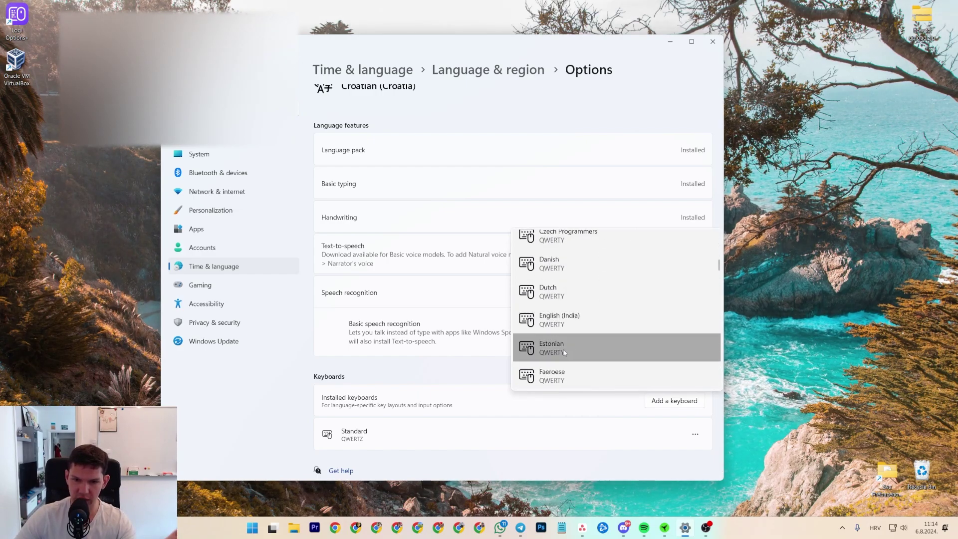
{"action": "left_click", "coordinate": [473, 365]}
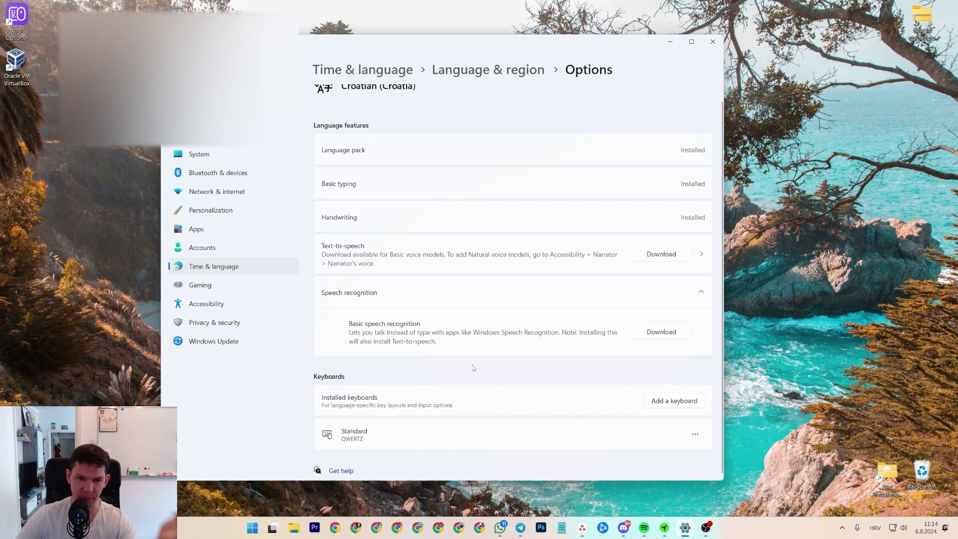
{"action": "left_click", "coordinate": [561, 528]}
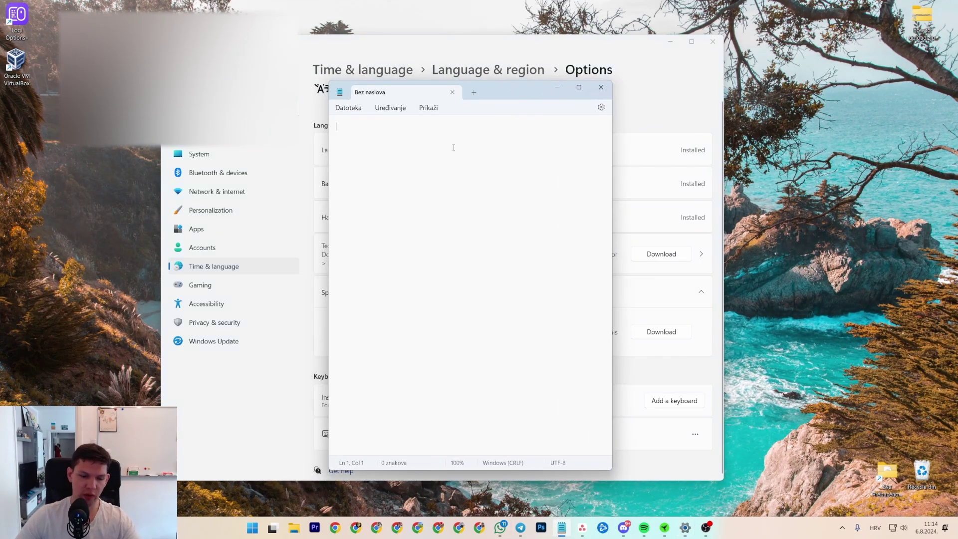
{"action": "type", "text": "ččšđ"}
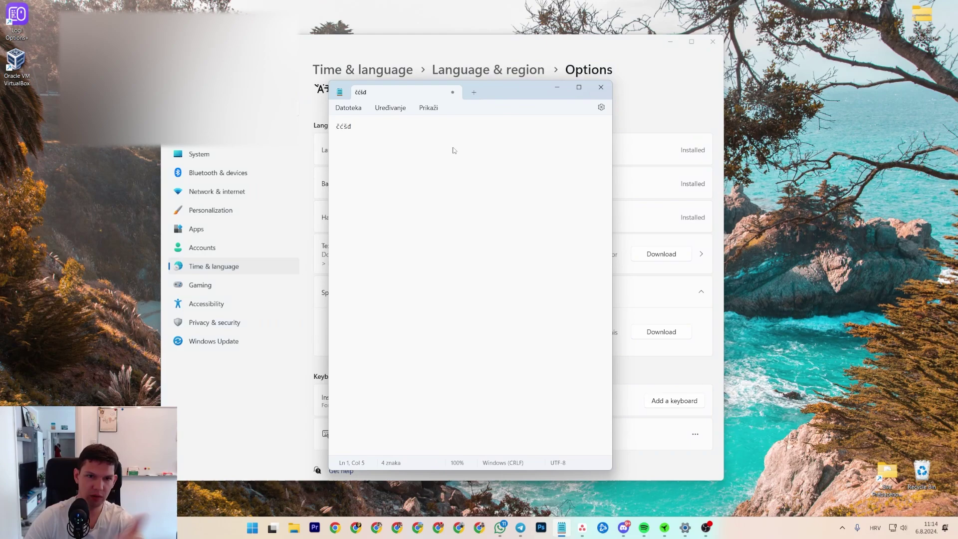
{"action": "type", "text": "@@//"}
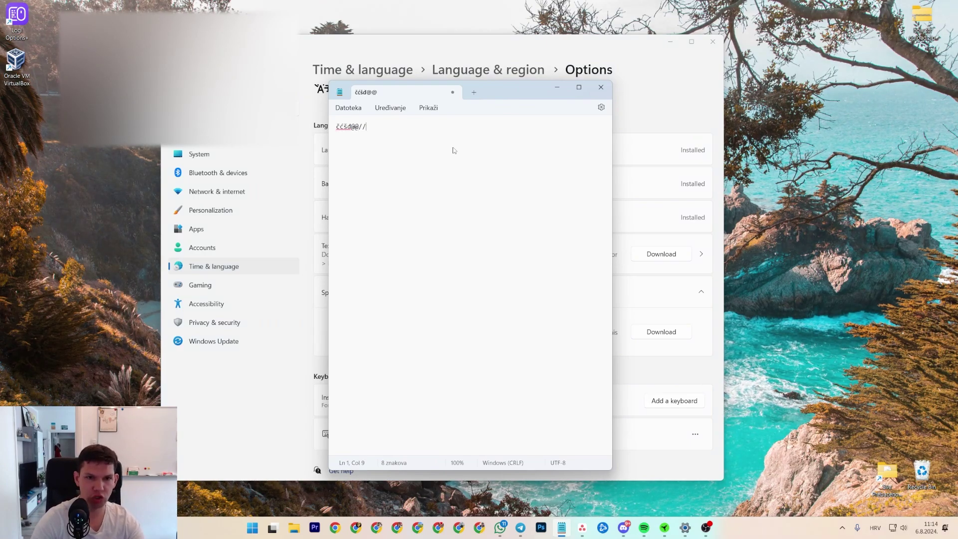
{"action": "key", "text": "alt"}
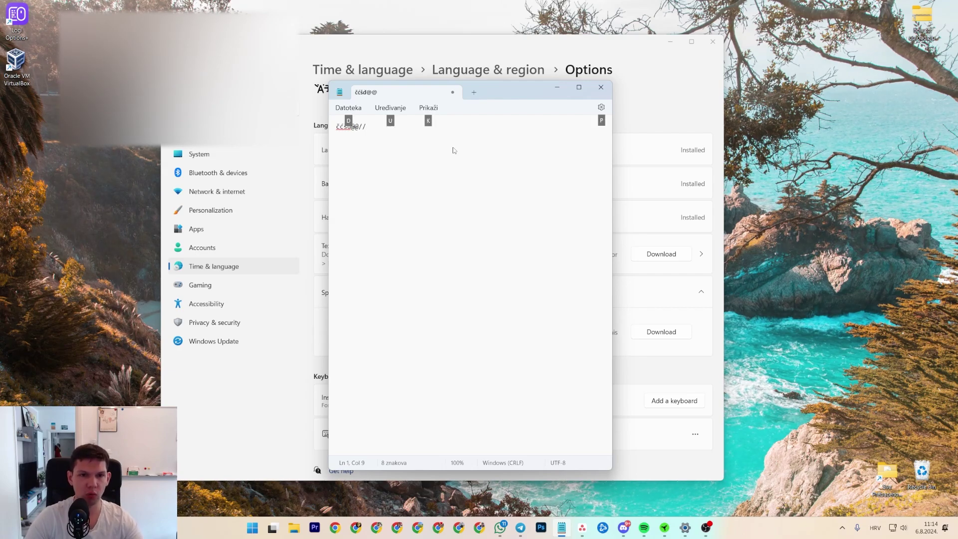
{"action": "key", "text": "ctrl+a"}
{"action": "key", "text": "BackSpace"}
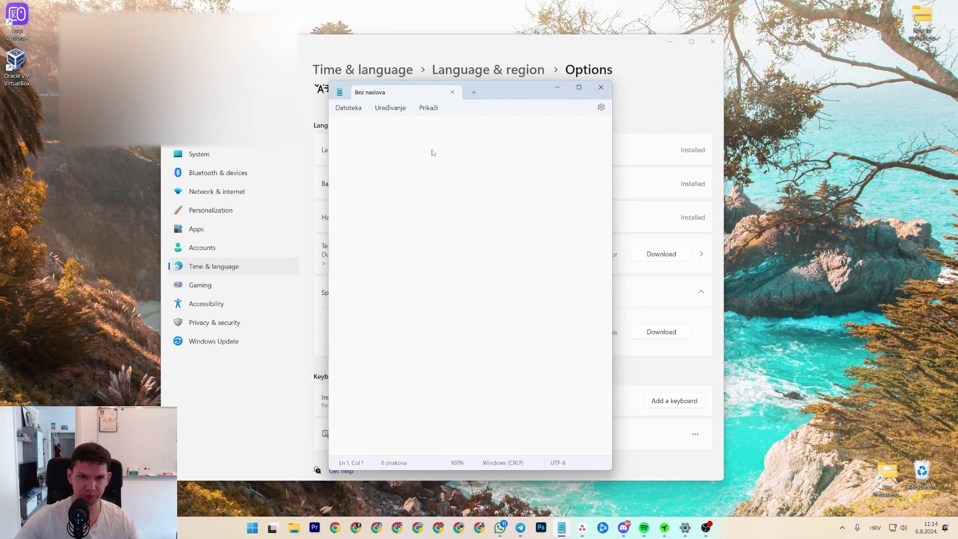
{"action": "left_click", "coordinate": [599, 91]}
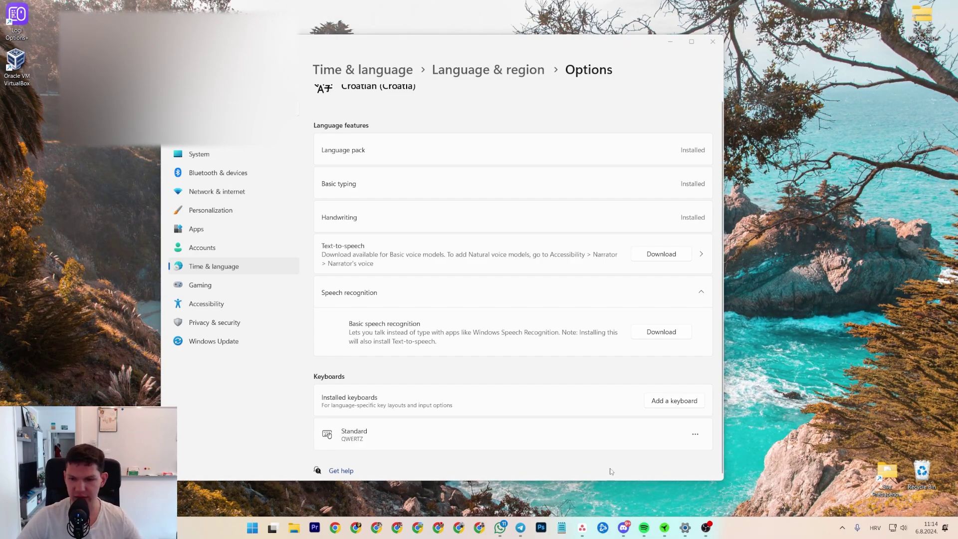
Switch the Huntsman V2 key list filter from Customized to All Buttons
{"action": "left_click", "coordinate": [666, 530]}
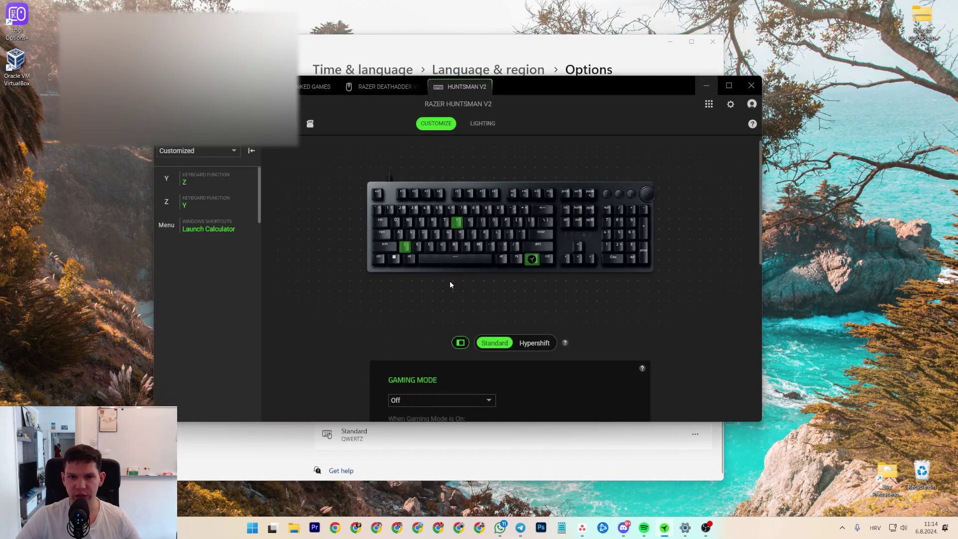
{"action": "left_click", "coordinate": [220, 146]}
{"action": "left_click", "coordinate": [209, 169]}
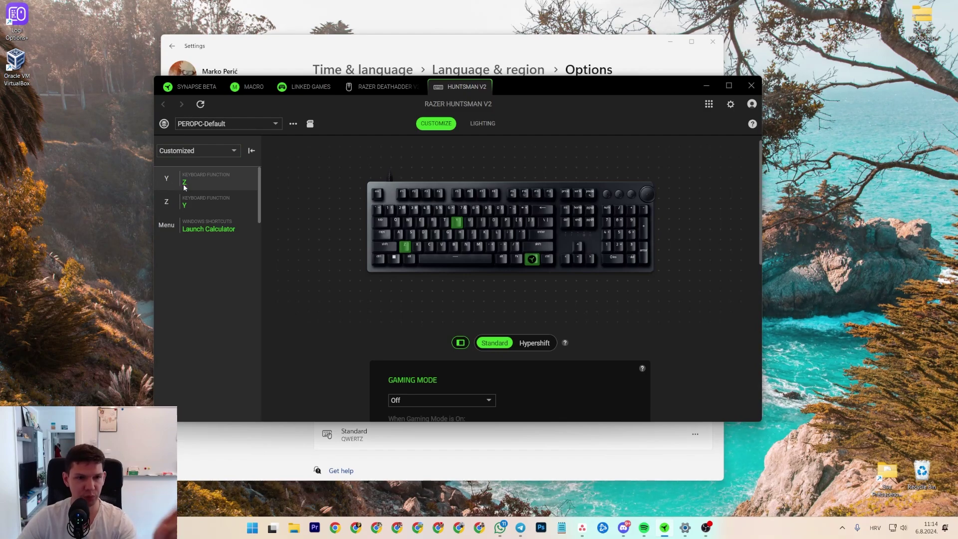
{"action": "left_click", "coordinate": [207, 153]}
{"action": "left_click", "coordinate": [202, 163]}
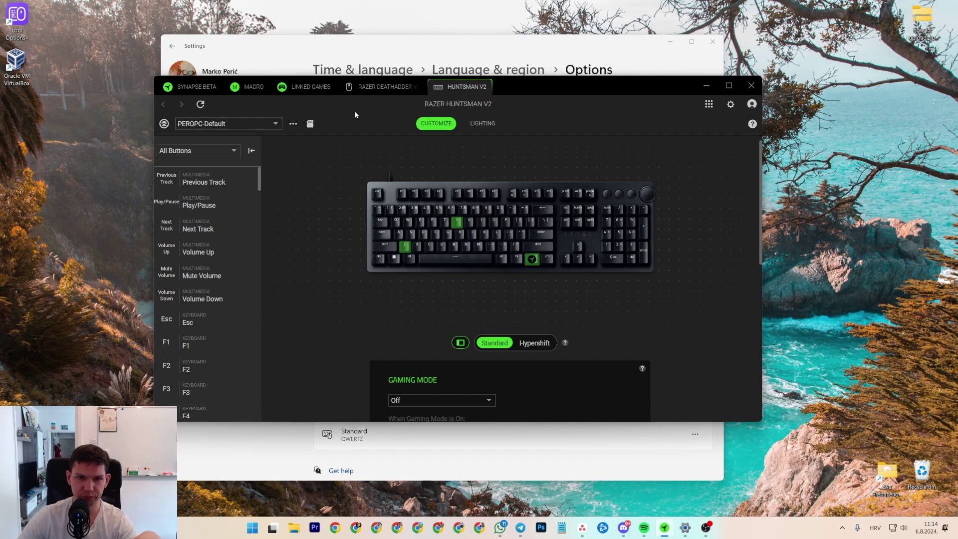
{"action": "left_click", "coordinate": [385, 86]}
{"action": "left_click", "coordinate": [466, 87]}
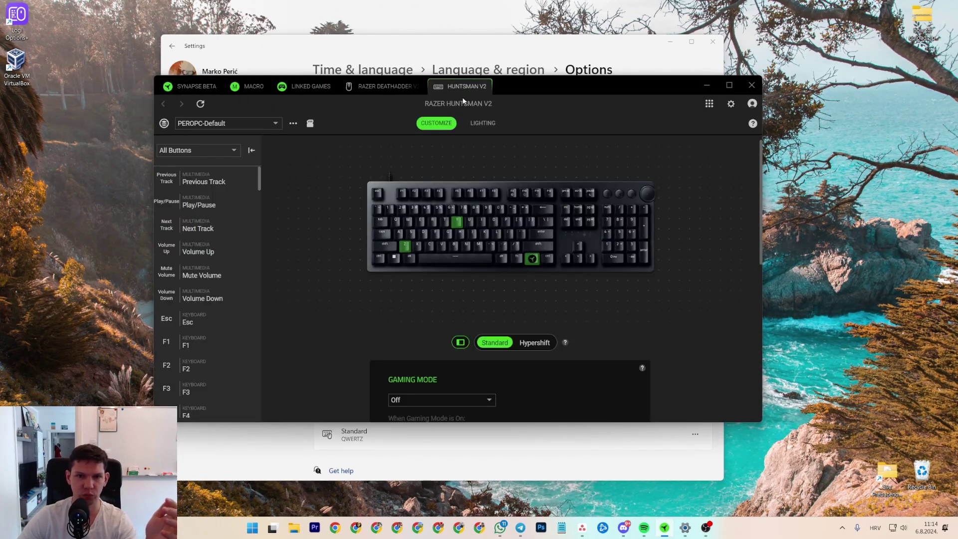
For the Z key, keep the Keyboard Function type and choose the Alphanumeric category
{"action": "mouse_move", "coordinate": [406, 251]}
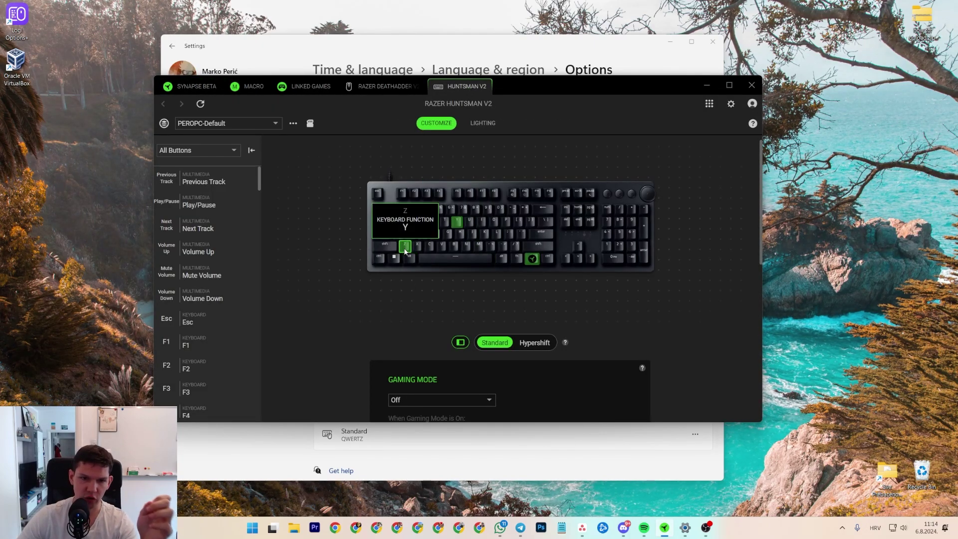
{"action": "left_click", "coordinate": [405, 249]}
{"action": "left_click", "coordinate": [479, 186]}
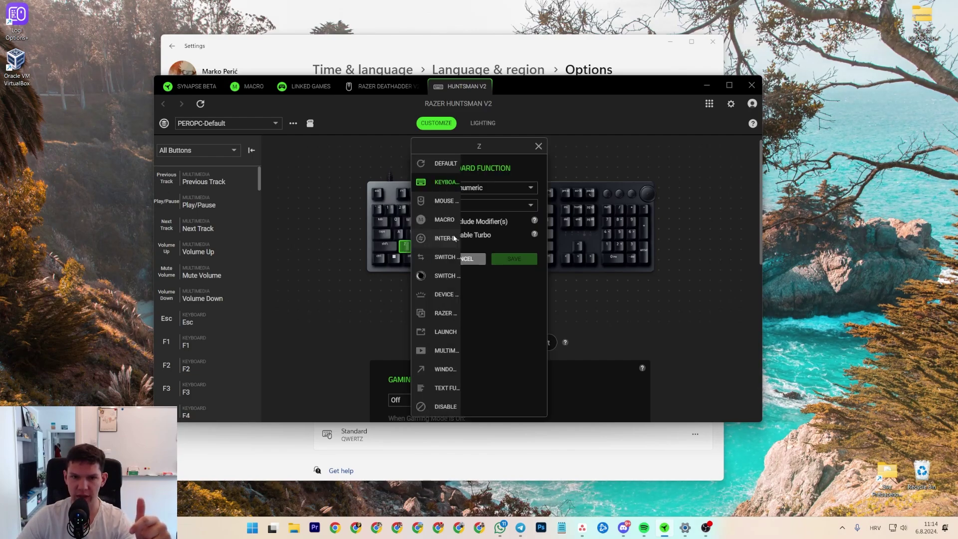
{"action": "left_click", "coordinate": [478, 183]}
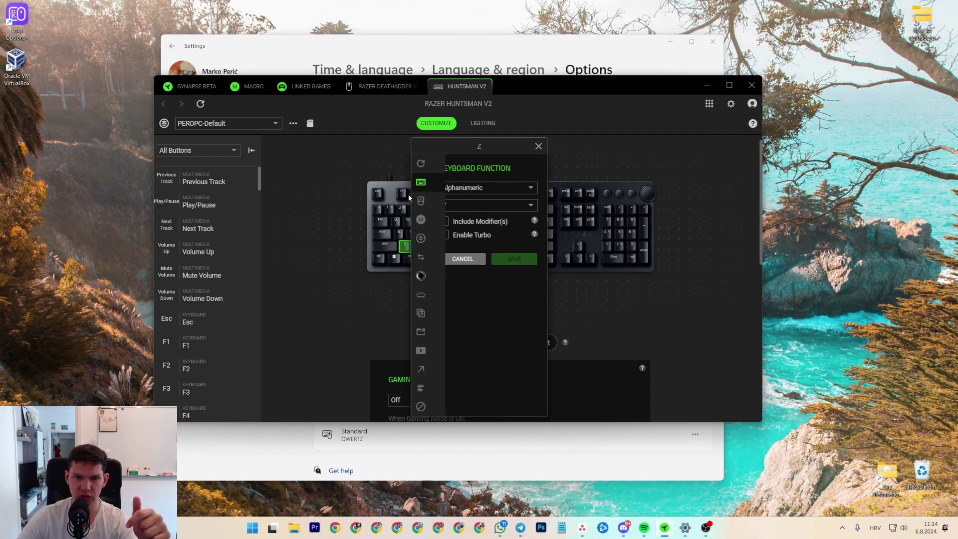
{"action": "mouse_move", "coordinate": [424, 218]}
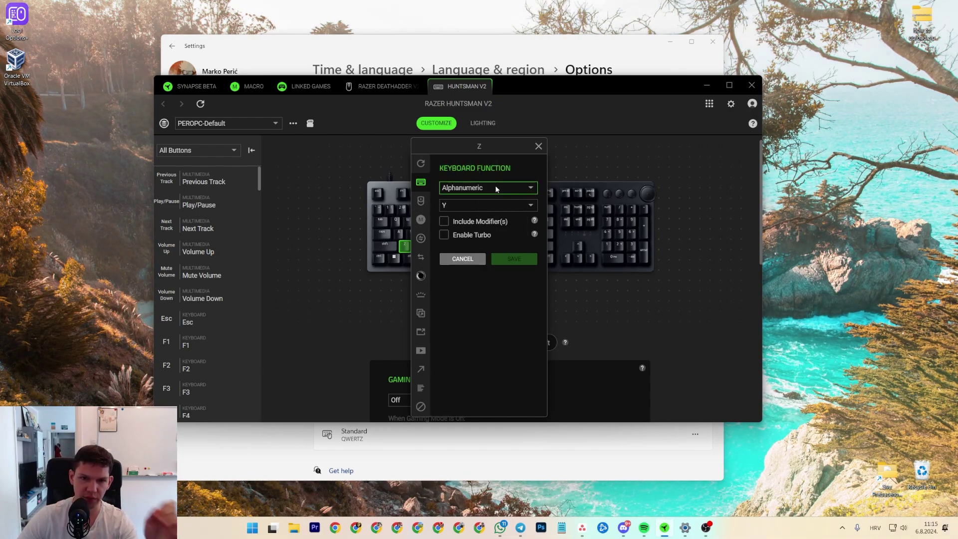
{"action": "left_click", "coordinate": [495, 187]}
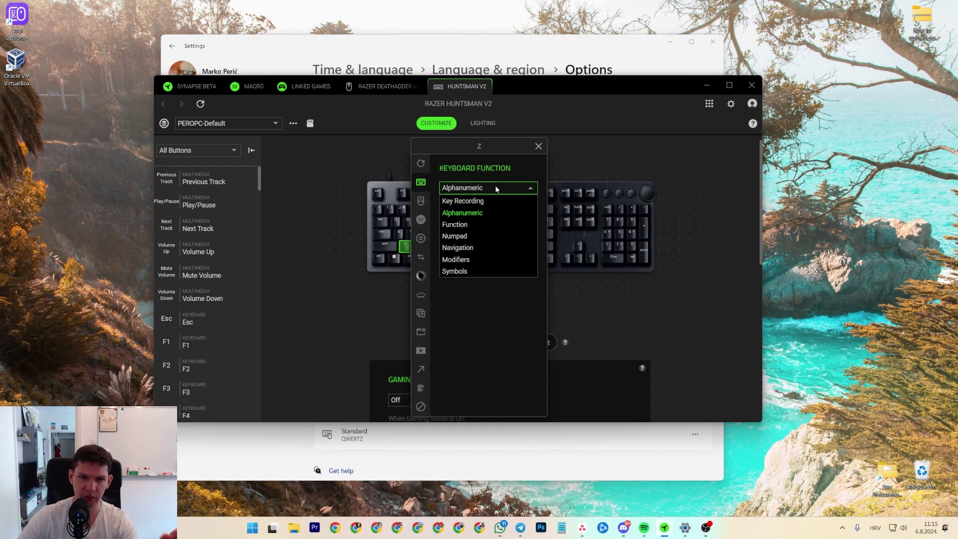
{"action": "left_click", "coordinate": [472, 212]}
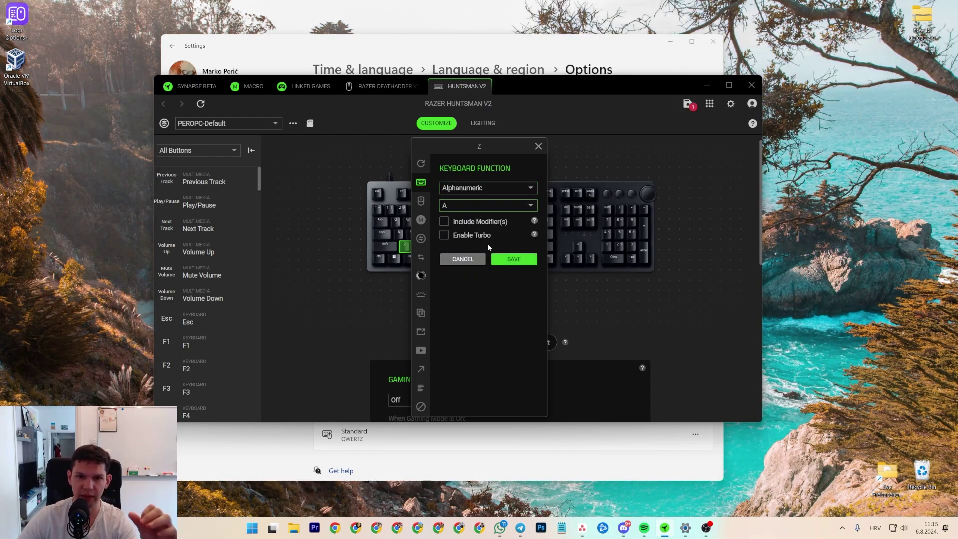
Assign Y as the Z key's output and save the assignment
{"action": "left_click", "coordinate": [463, 205]}
{"action": "scroll", "coordinate": [461, 253], "scroll_direction": "down", "scroll_amount": 3}
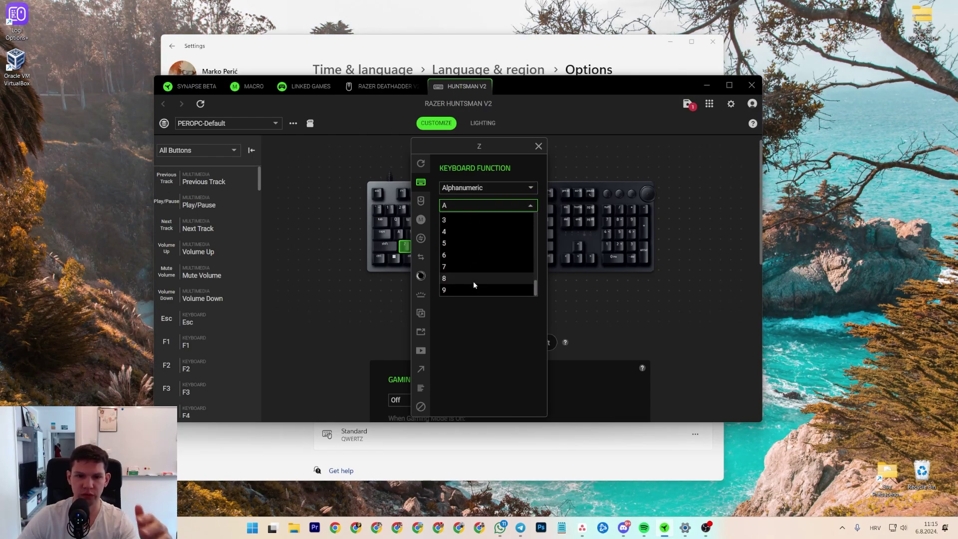
{"action": "scroll", "coordinate": [464, 264], "scroll_direction": "down", "scroll_amount": 6}
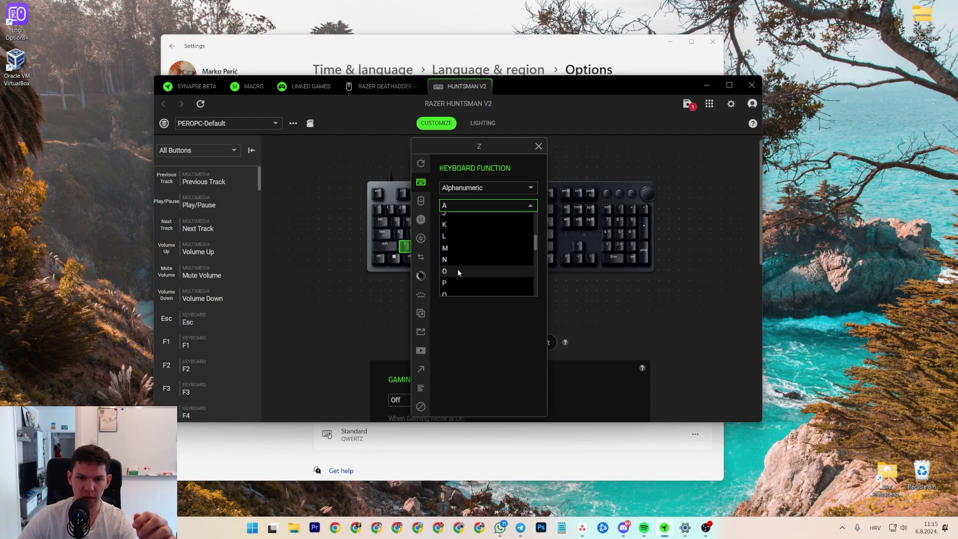
{"action": "scroll", "coordinate": [454, 275], "scroll_direction": "down", "scroll_amount": 2}
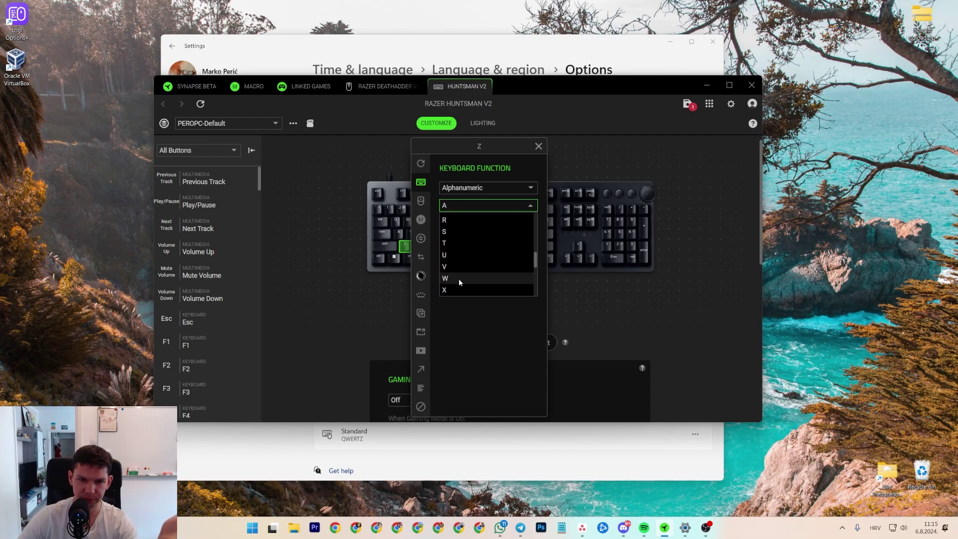
{"action": "left_click", "coordinate": [453, 274]}
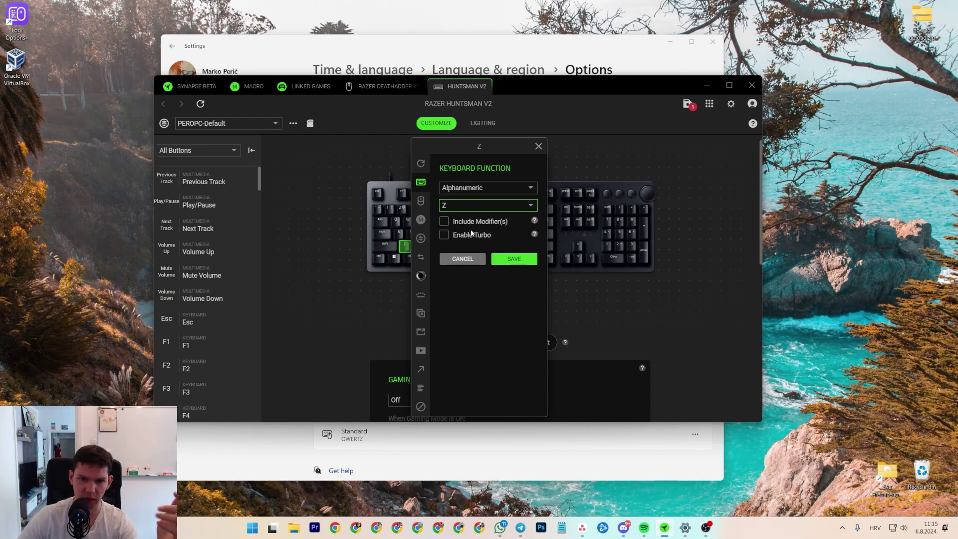
{"action": "left_click", "coordinate": [463, 207]}
{"action": "scroll", "coordinate": [460, 272], "scroll_direction": "up", "scroll_amount": 2}
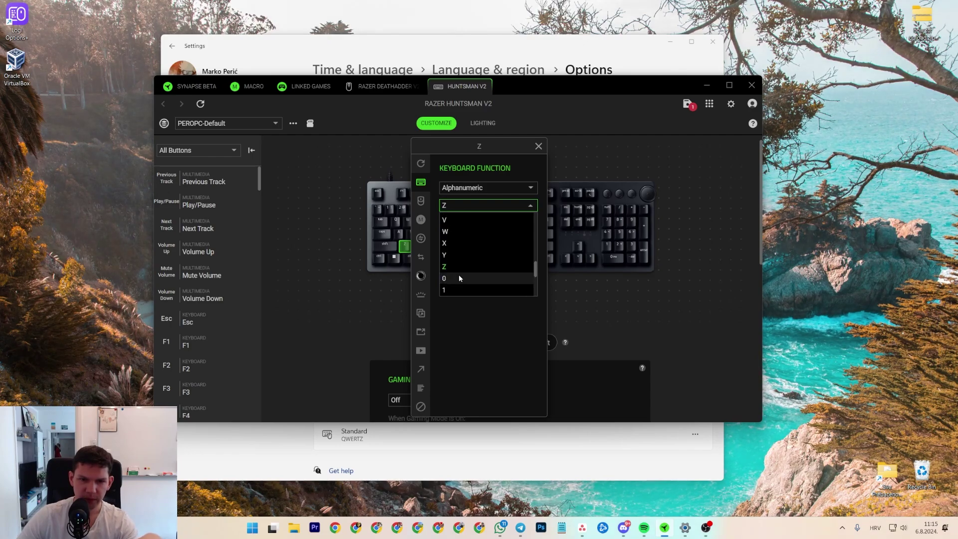
{"action": "left_click", "coordinate": [460, 274]}
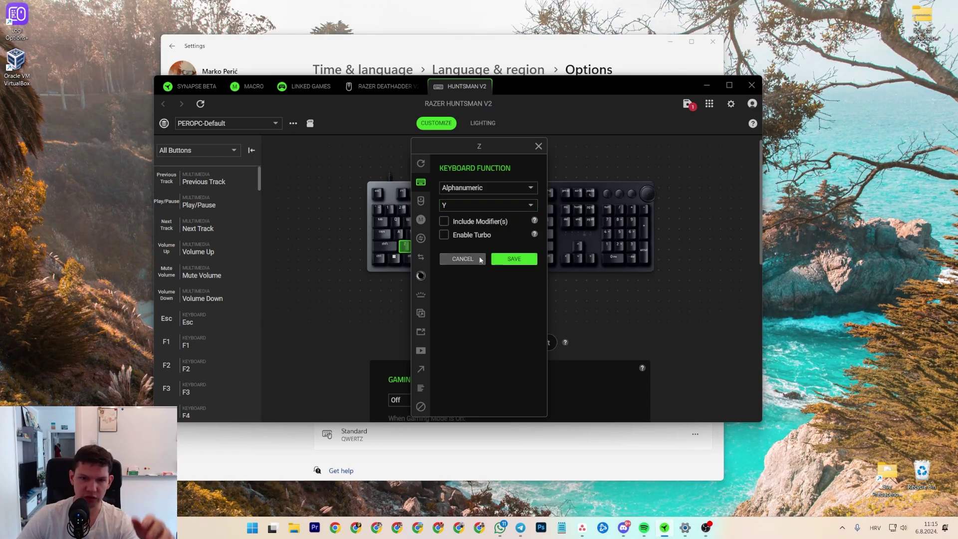
{"action": "left_click", "coordinate": [515, 259]}
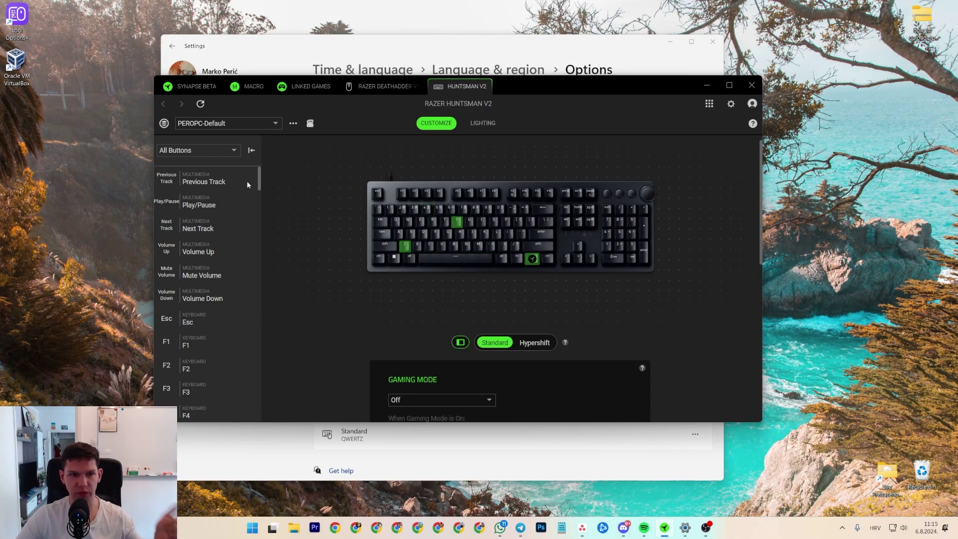
Filter the key list to Customized keys only and bring Notepad forward
{"action": "left_click", "coordinate": [205, 151]}
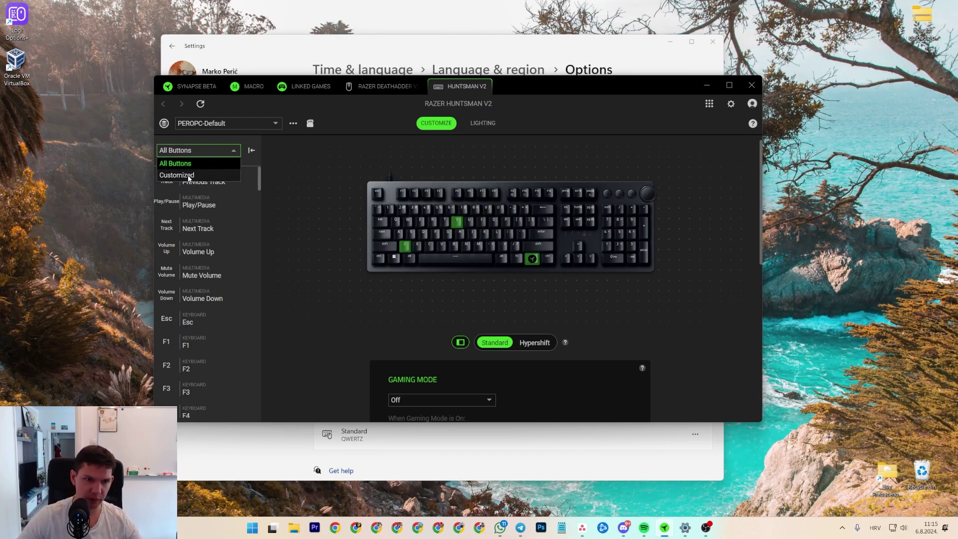
{"action": "left_click", "coordinate": [200, 173]}
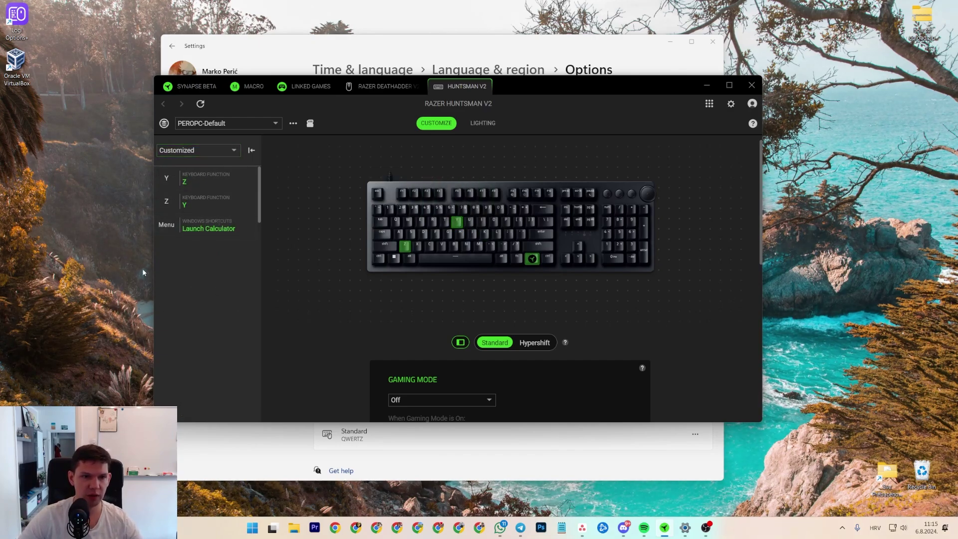
{"action": "left_click", "coordinate": [561, 527]}
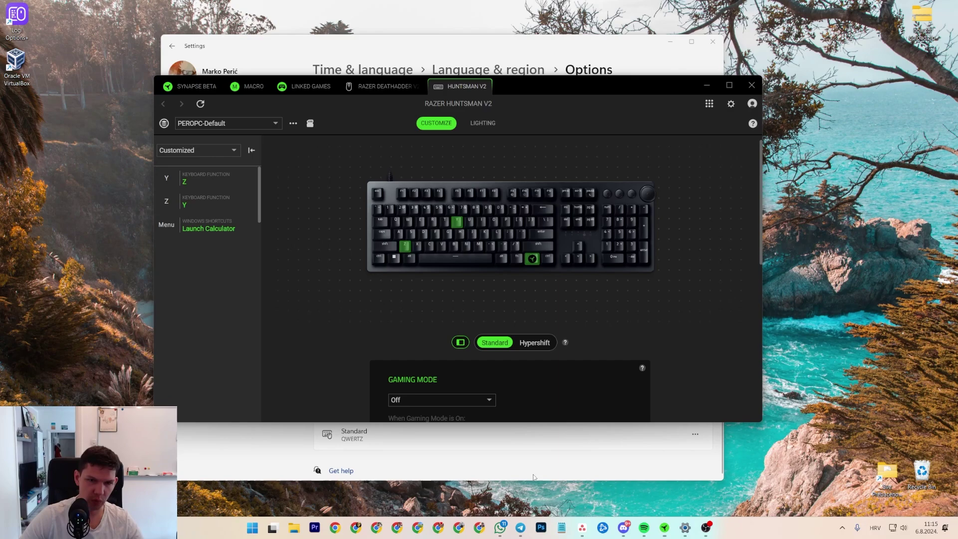
Type test rows 'yyyyyyyy', 'zzzzzzzz', 'yyyyyyy' and 'zzzzz' on separate lines, then select all
{"action": "type", "text": "yyyy"}
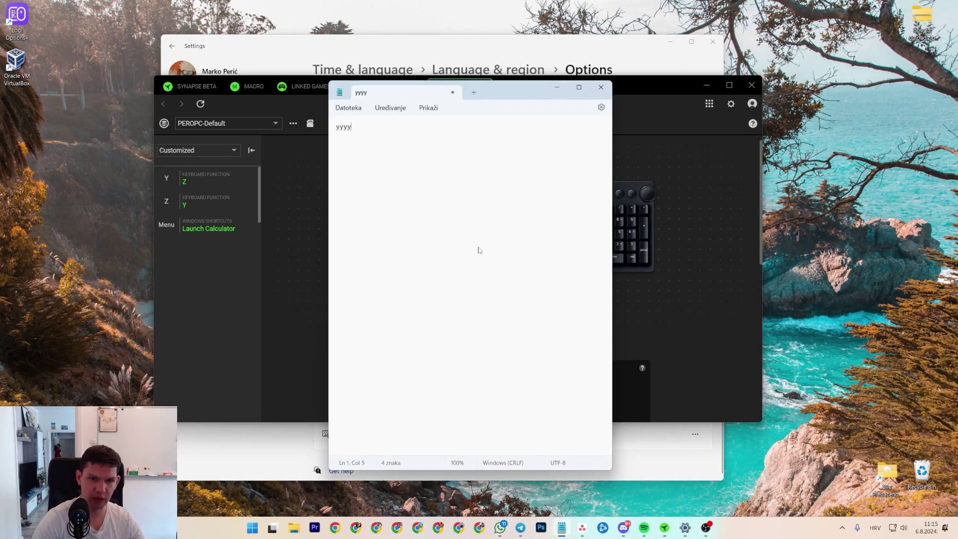
{"action": "type", "text": "yyyy"}
{"action": "key", "text": "Return"}
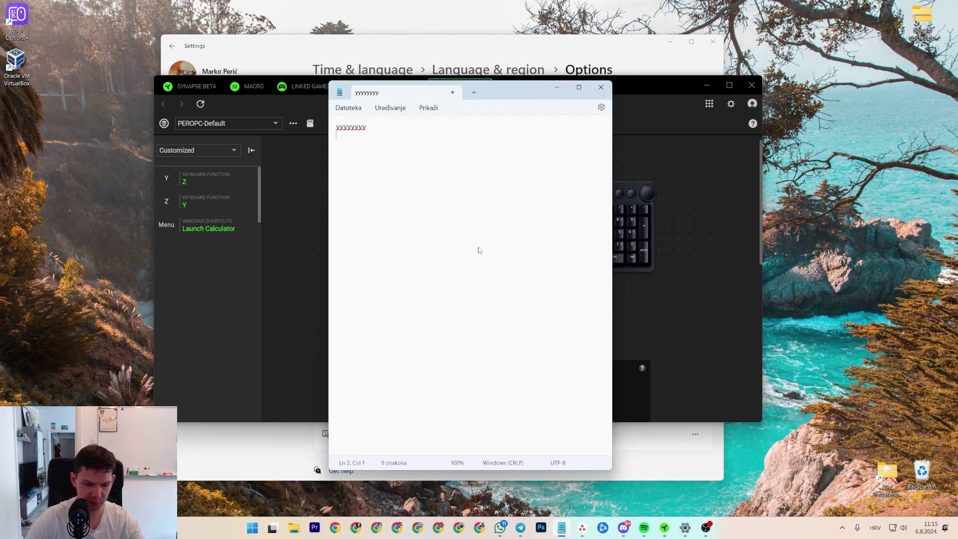
{"action": "type", "text": "zzzzzzzz"}
{"action": "key", "text": "Return"}
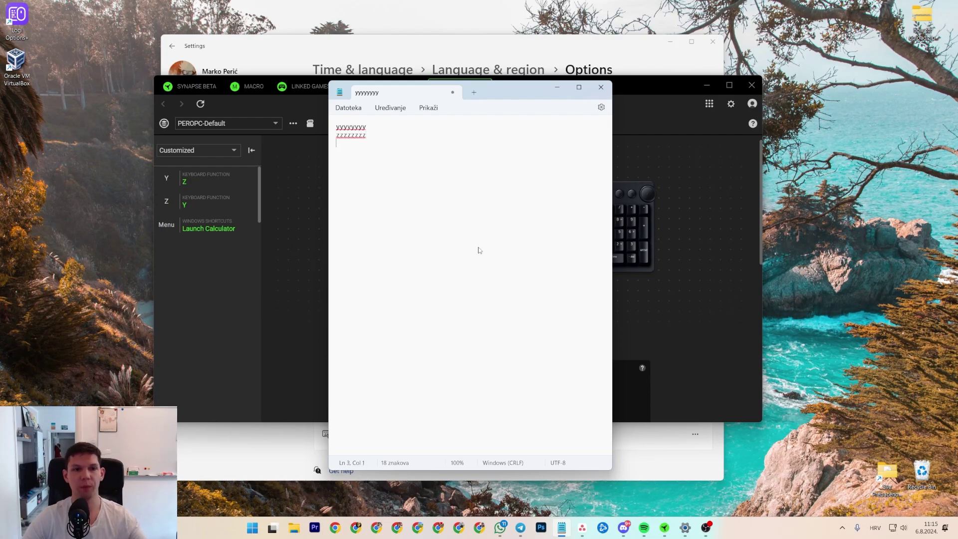
{"action": "key", "text": "Return"}
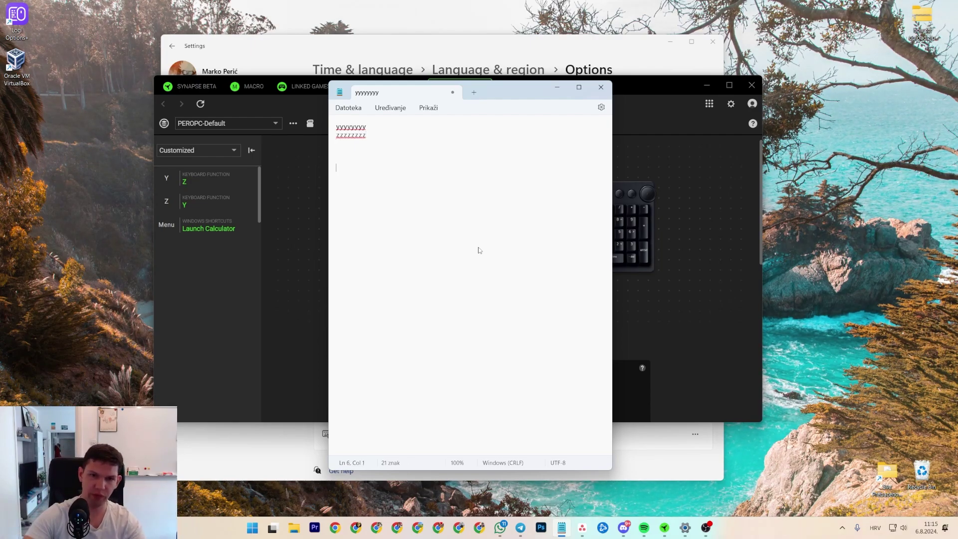
{"action": "type", "text": "yyyyyyy"}
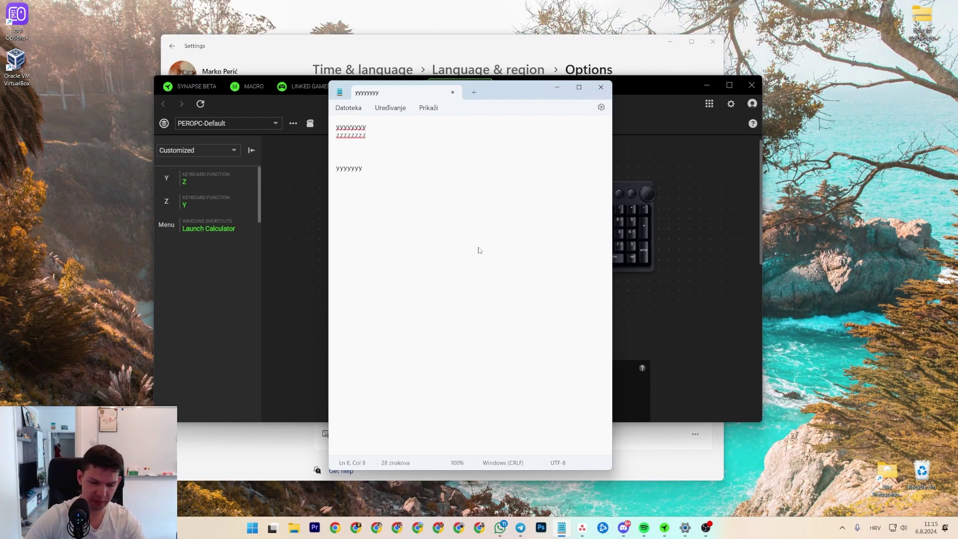
{"action": "key", "text": "Return"}
{"action": "type", "text": "zzzzz"}
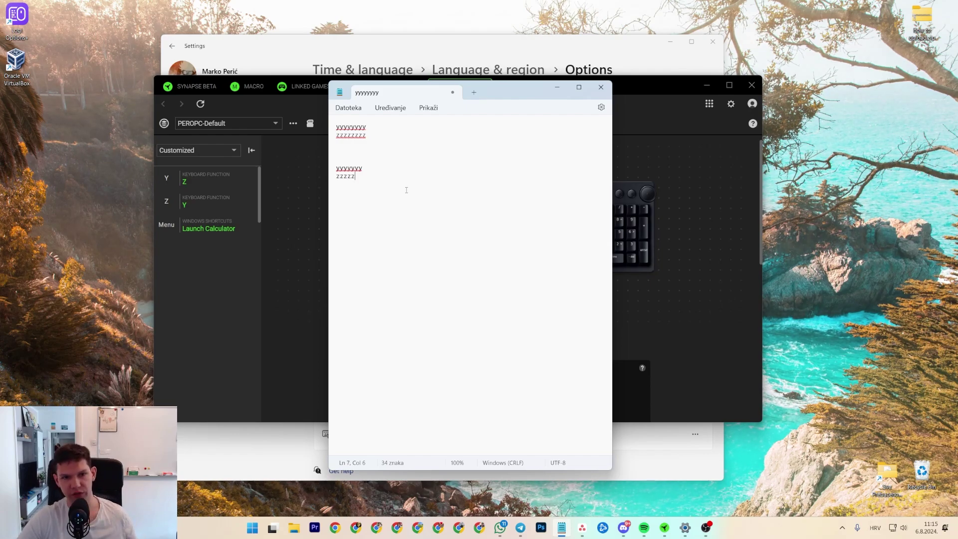
{"action": "key", "text": "ctrl+a"}
{"action": "left_click", "coordinate": [601, 88]}
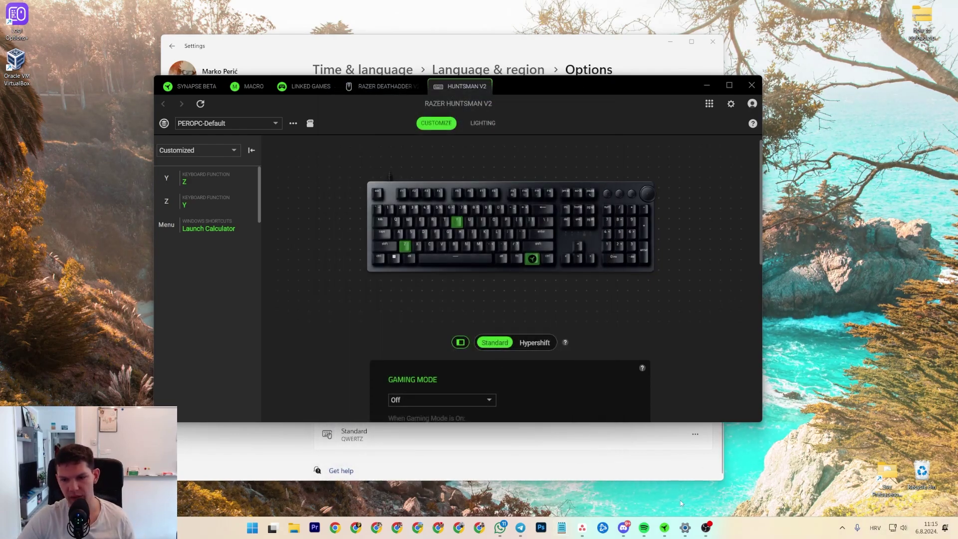
{"action": "left_click", "coordinate": [619, 456]}
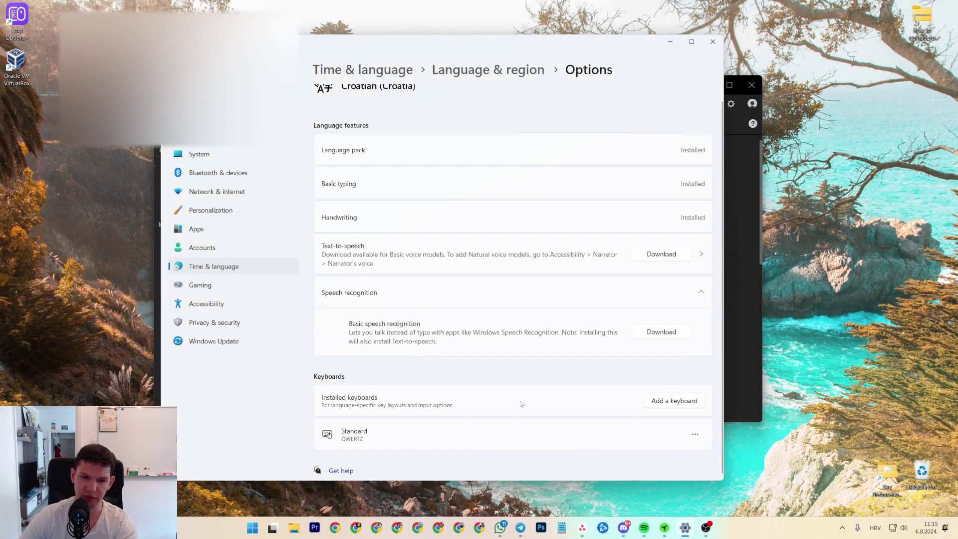
{"action": "left_click", "coordinate": [680, 403]}
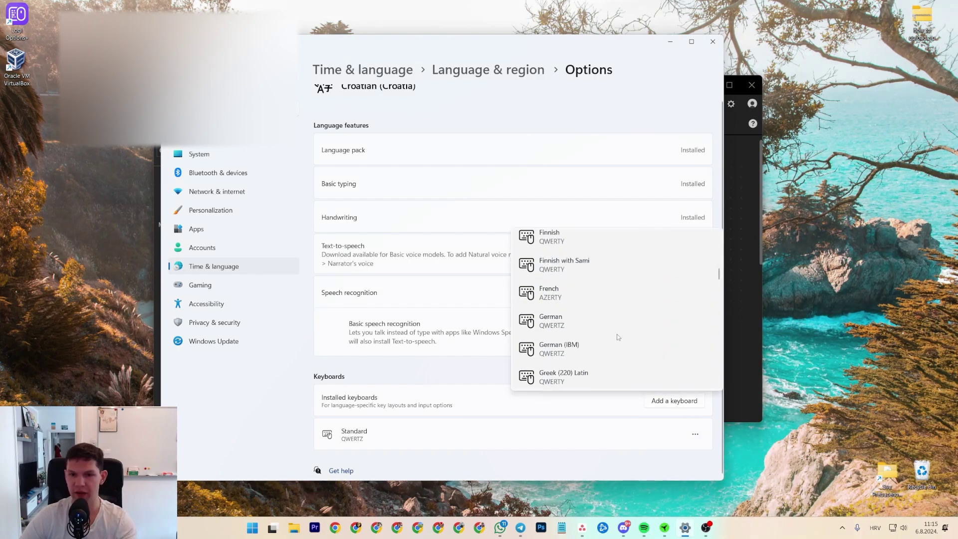
{"action": "scroll", "coordinate": [617, 334], "scroll_direction": "down", "scroll_amount": 10}
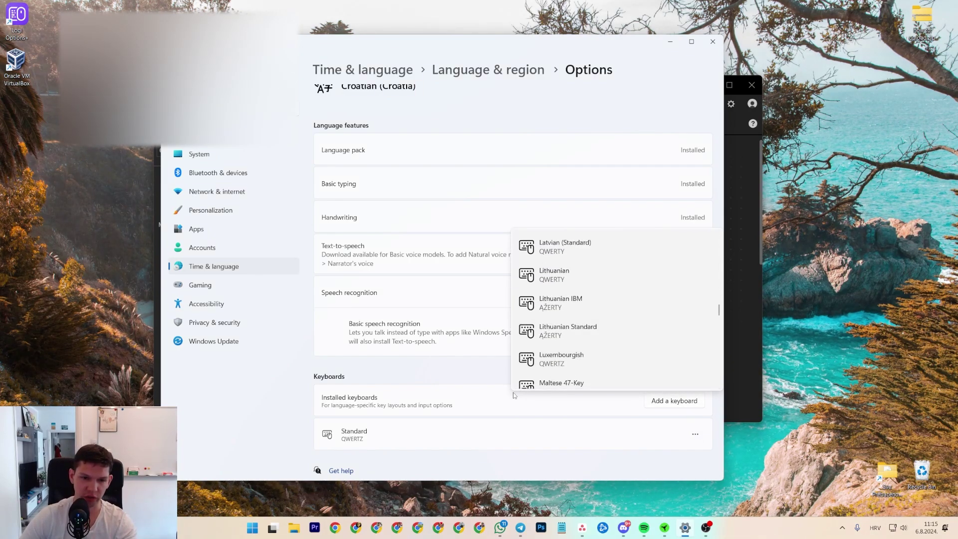
{"action": "left_click", "coordinate": [405, 429]}
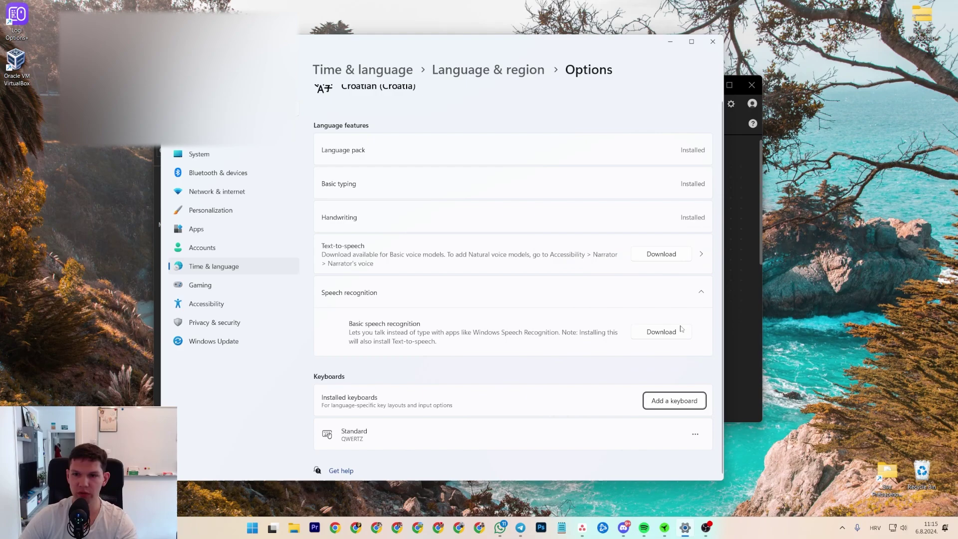
{"action": "left_click", "coordinate": [746, 248]}
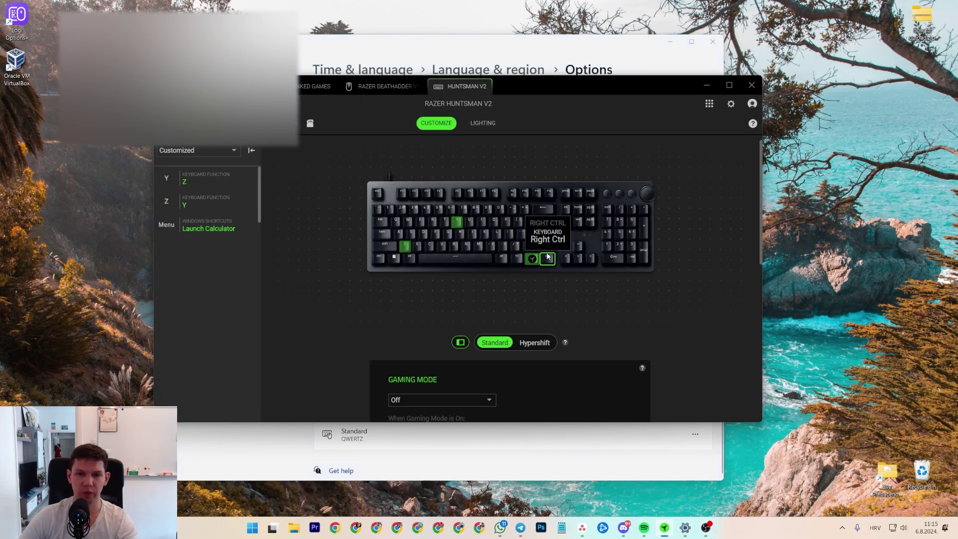